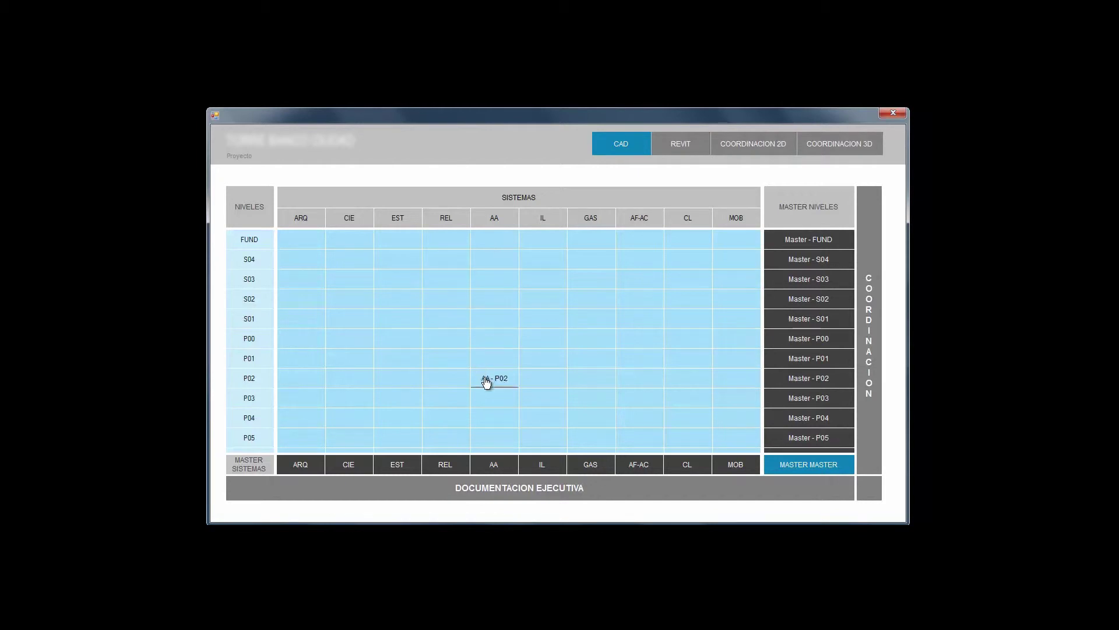
- Scroll down through the BIMBOX project grid of systems and levels
scroll(489, 382, down, 1)
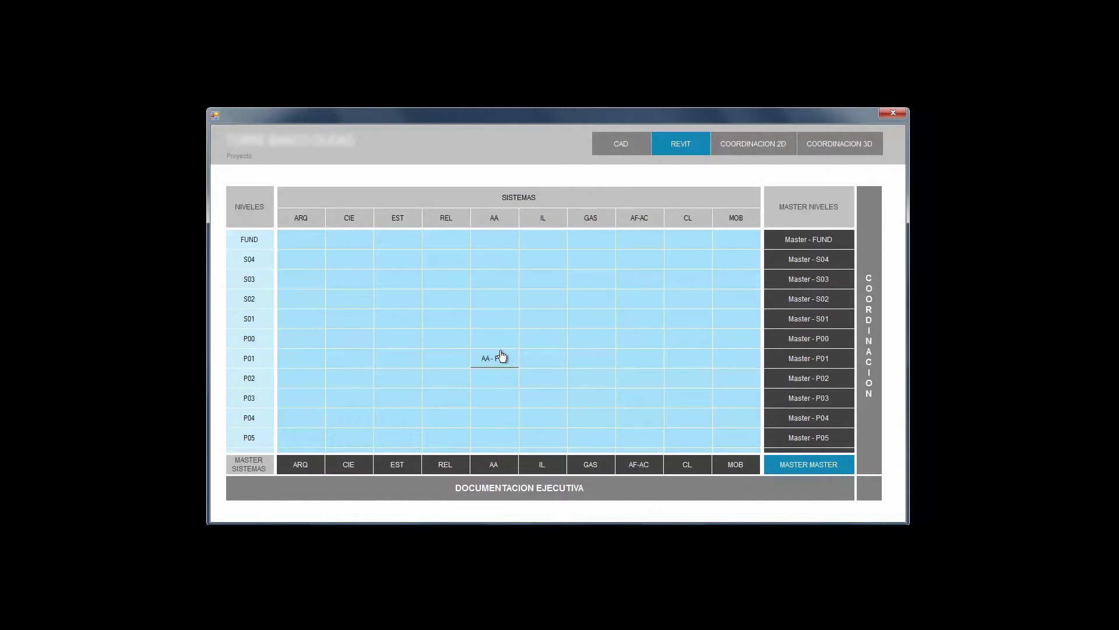
- Scroll the REVIT grid down toward the P06 row
scroll(493, 382, down, 2)
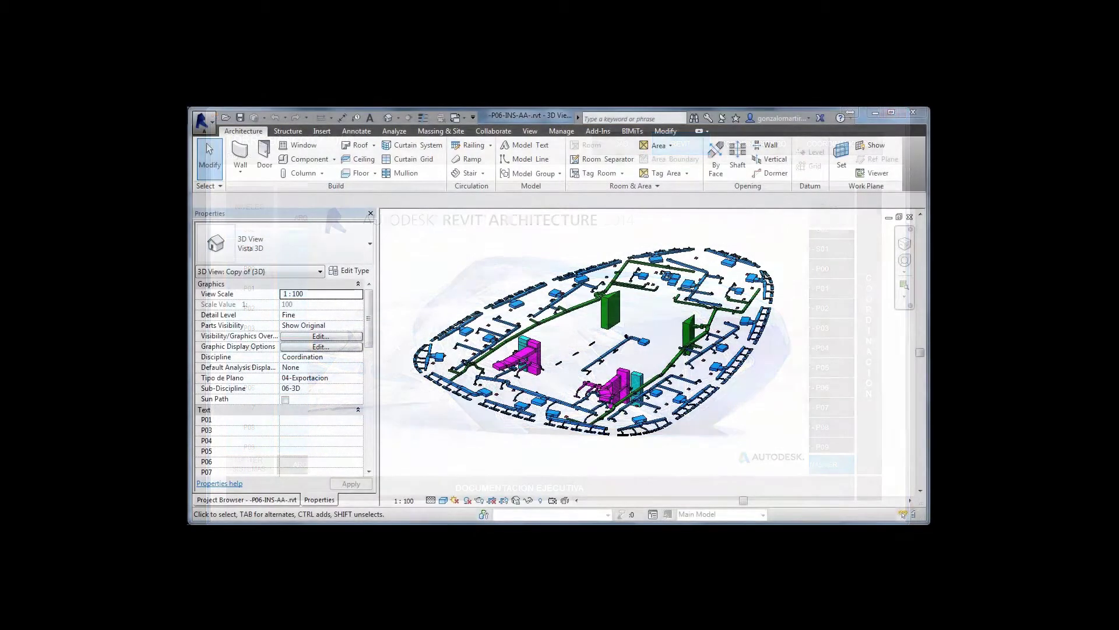
- Orbit and zoom the P06-INS-AA duct model in Revit's 3D view
shift+middle_drag(471, 440, 595, 438)
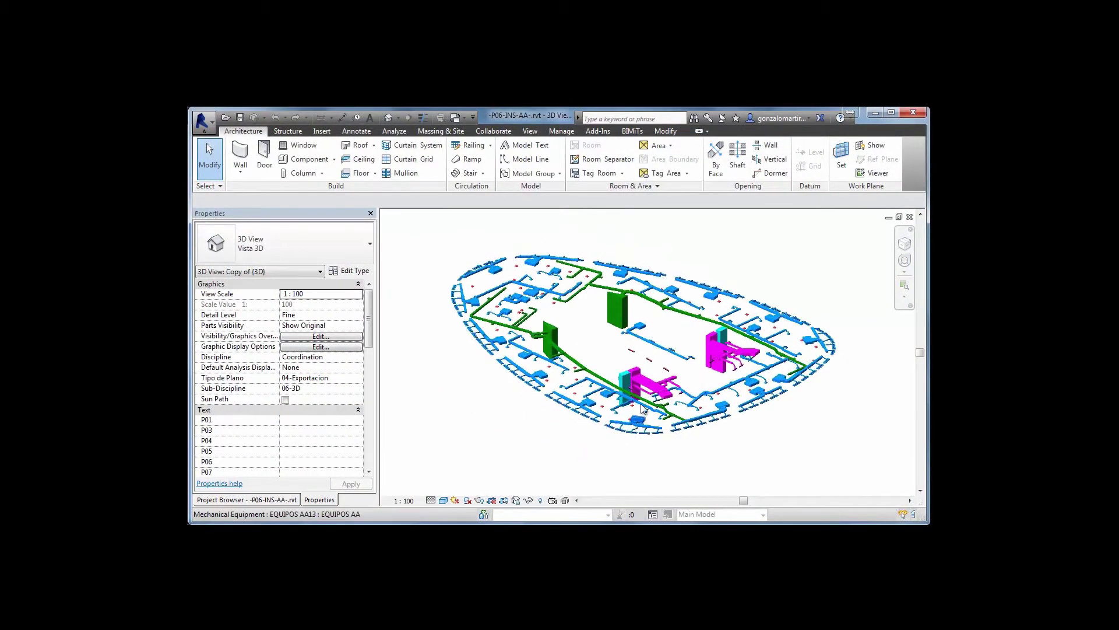
scroll(612, 423, up, 6)
scroll(667, 417, down, 5)
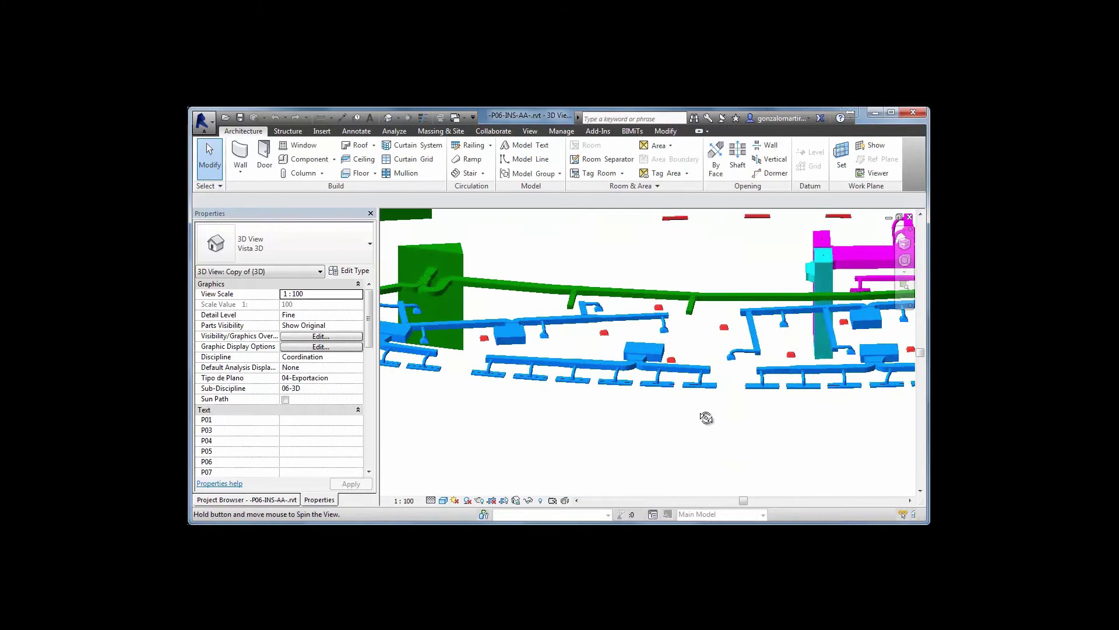
shift+middle_drag(705, 417, 485, 444)
scroll(743, 404, down, 2)
scroll(743, 404, down, 4)
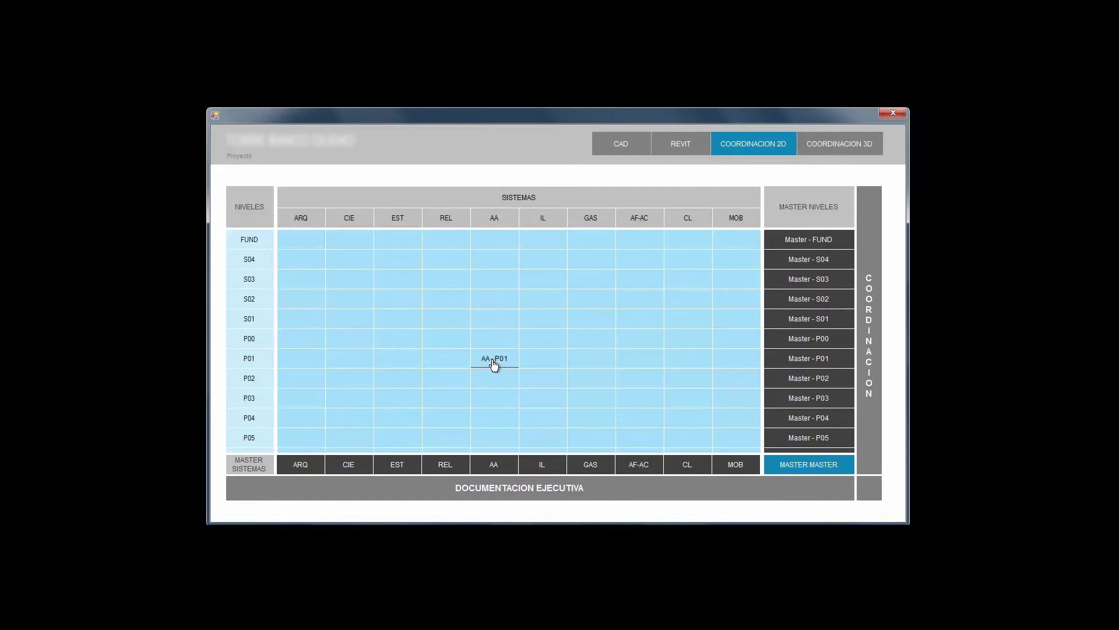
- Scroll down and open Master - P06 from the MASTER NIVELES column in Design Review
scroll(493, 361, down, 3)
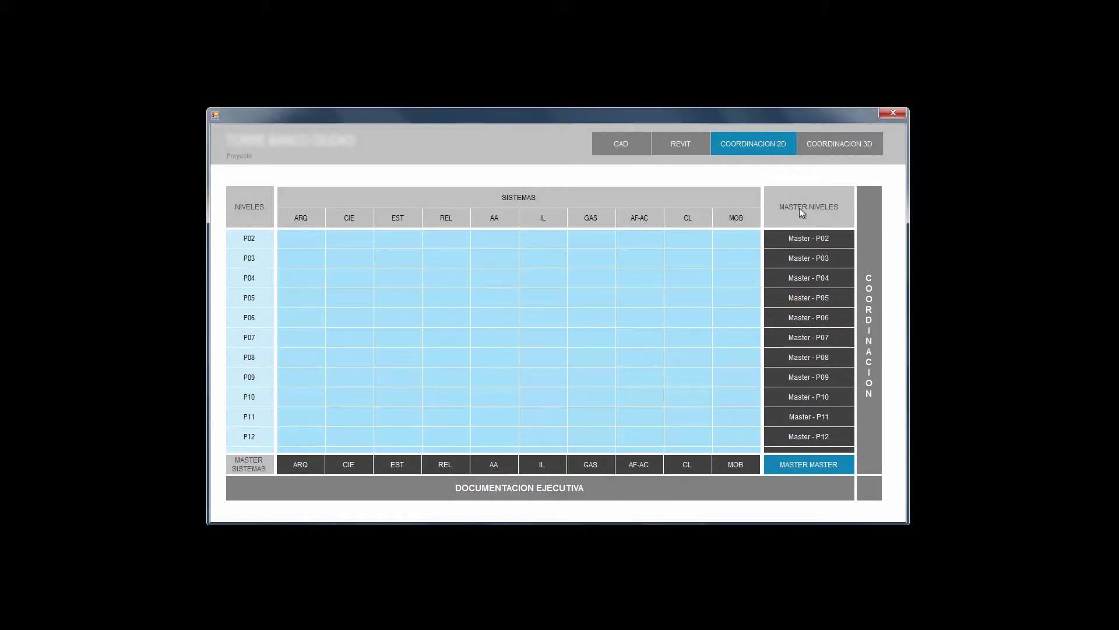
click(801, 319)
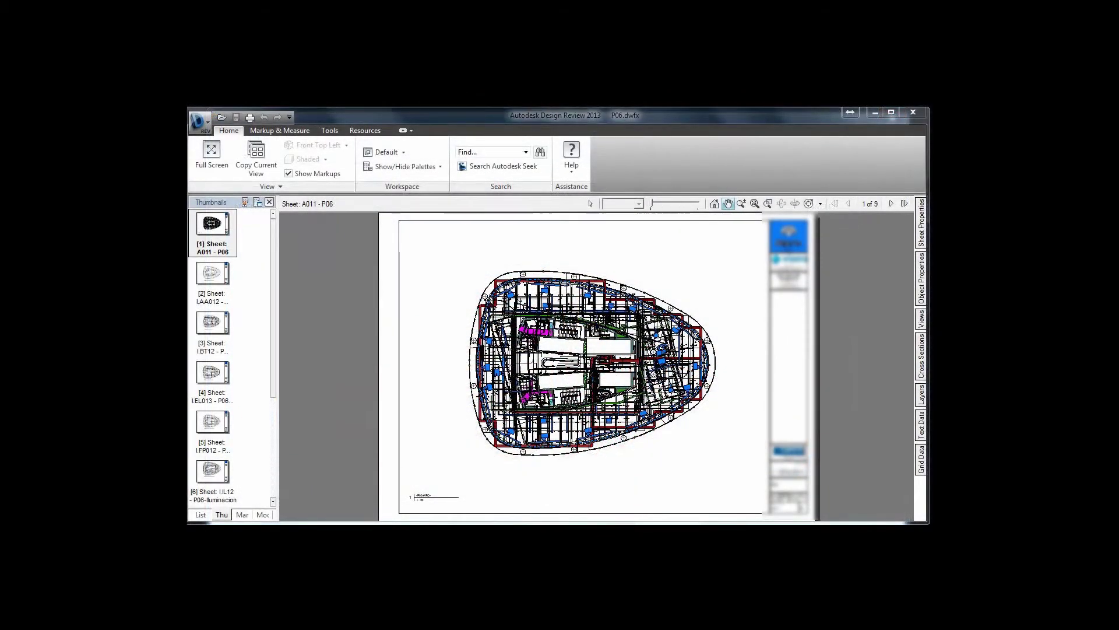
- View the P06 Hvac, Baja Tension, Electrica and I.FP012 fire protection sheets
click(220, 278)
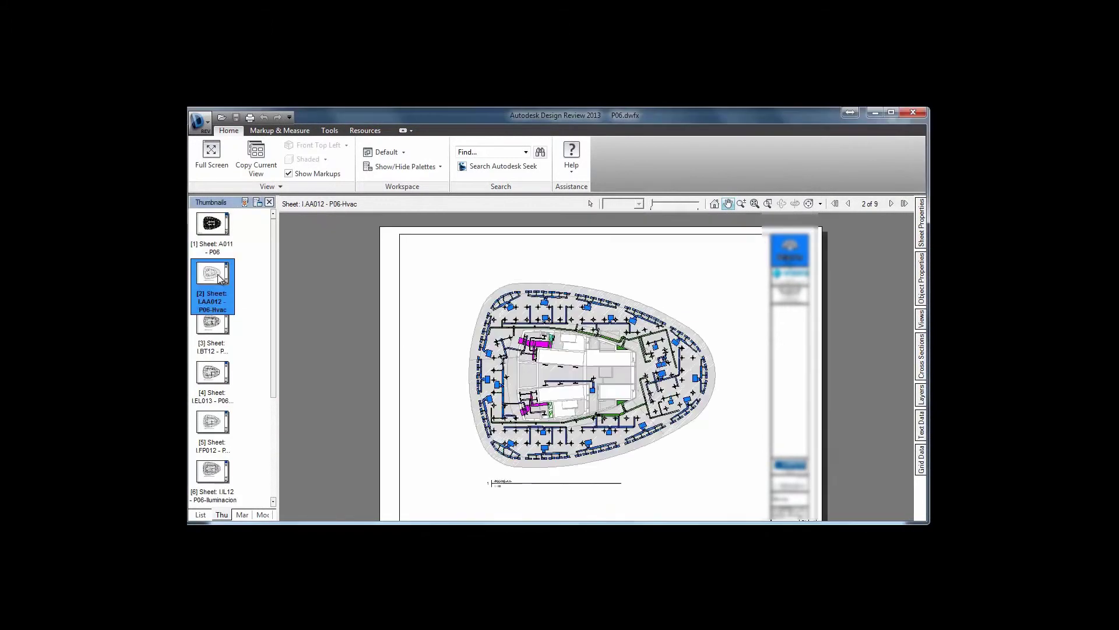
click(221, 321)
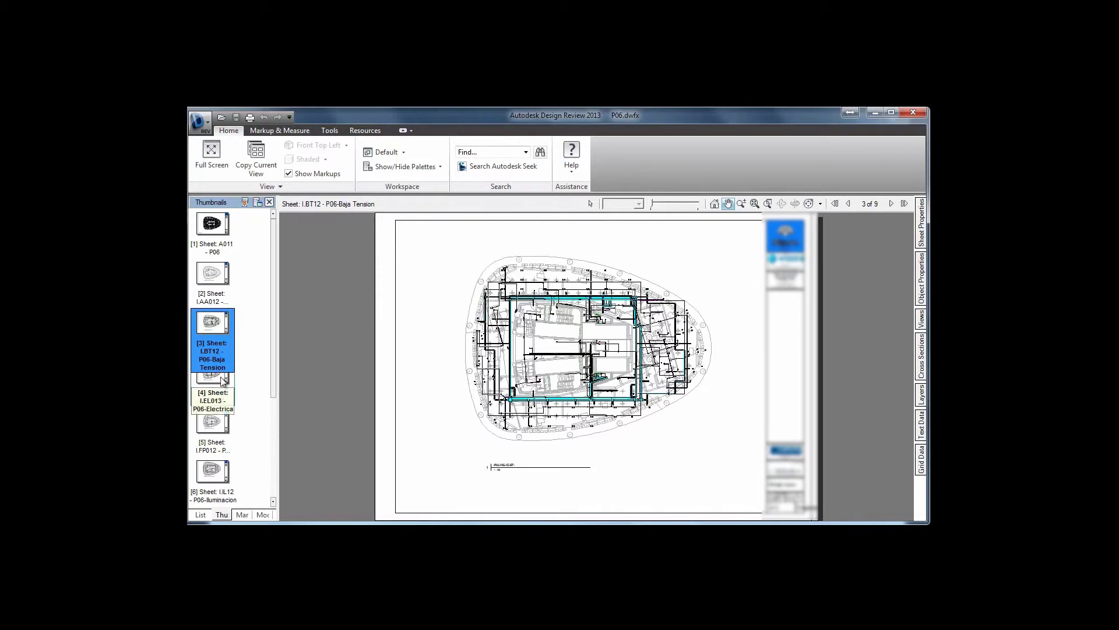
click(223, 381)
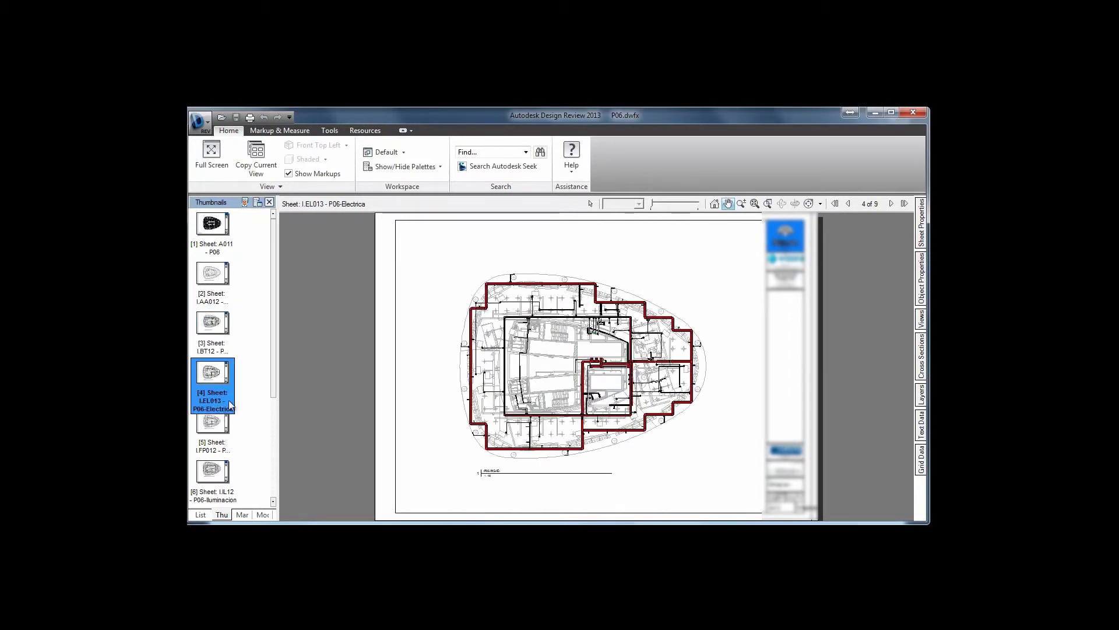
click(230, 447)
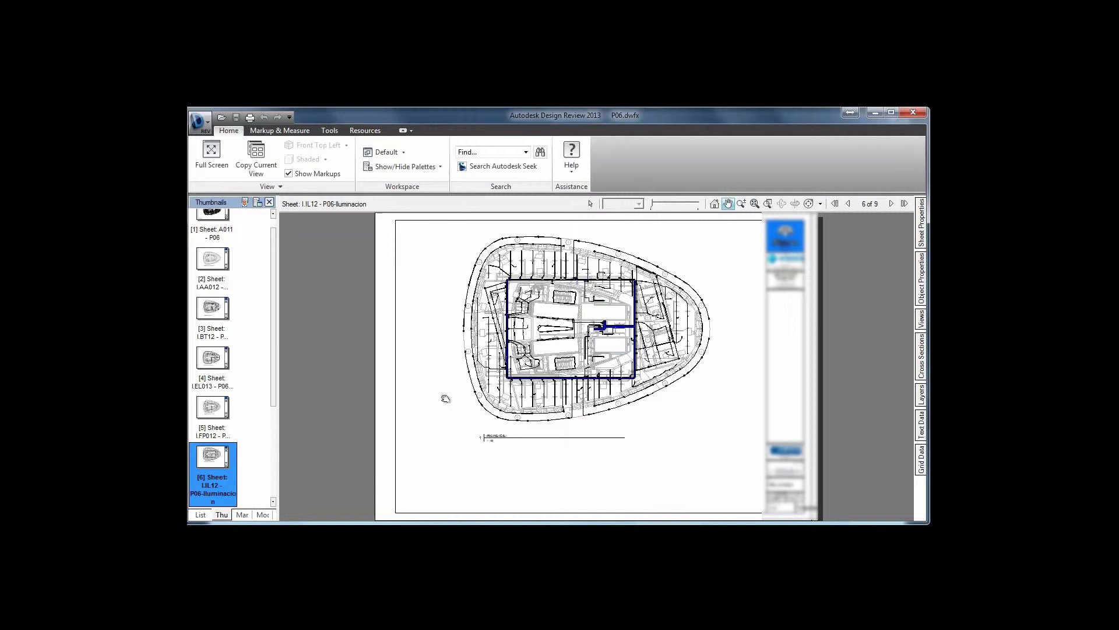
- Zoom into the plan and return to the first sheet, A011 - P06
scroll(557, 348, up, 5)
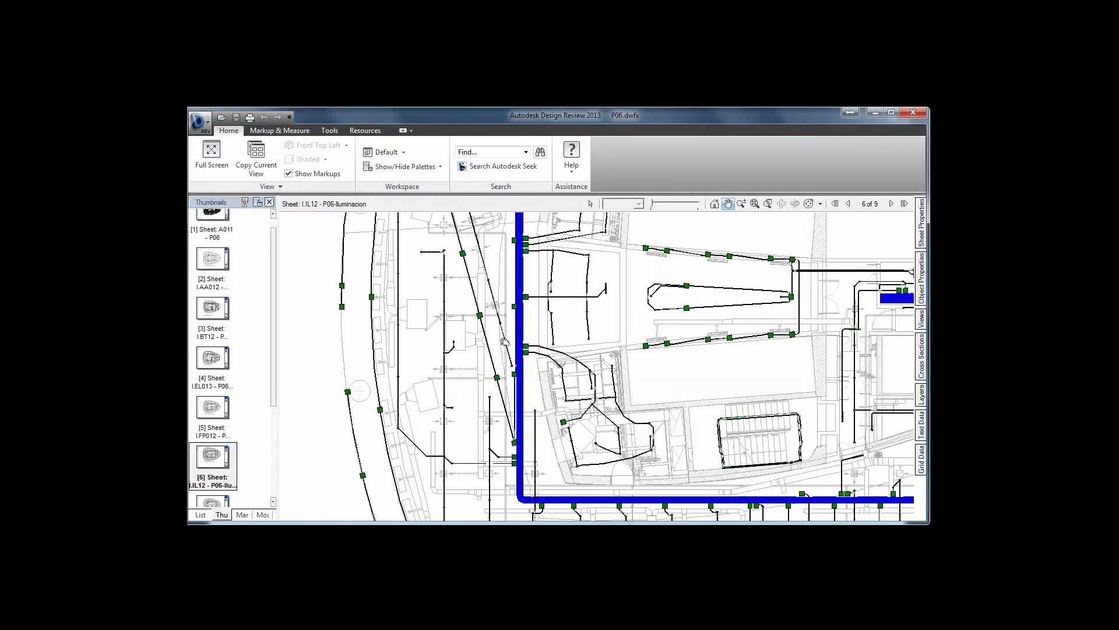
scroll(273, 315, up, 1)
click(212, 231)
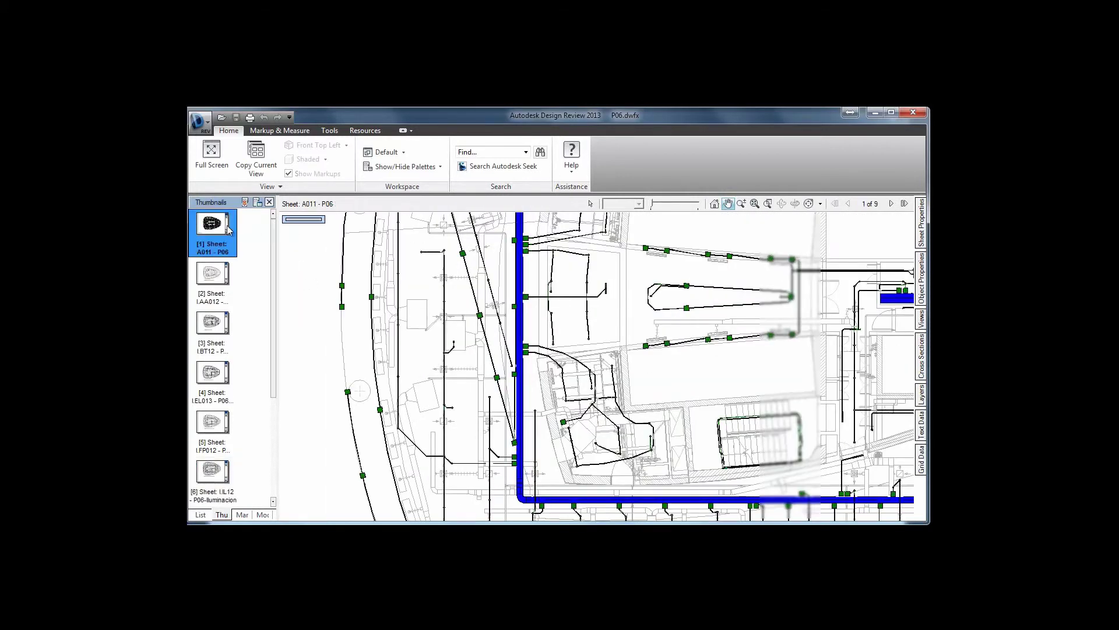
scroll(673, 331, up, 4)
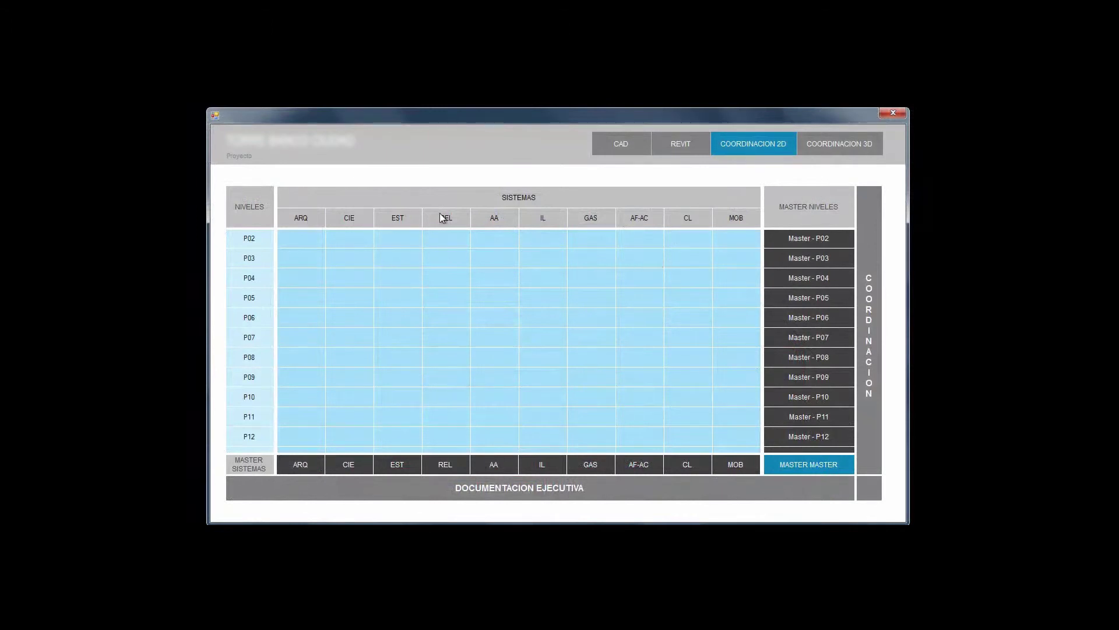
- Switch to COORDINACION 3D and open the CL MASTER SISTEMAS model in Navisworks
click(837, 146)
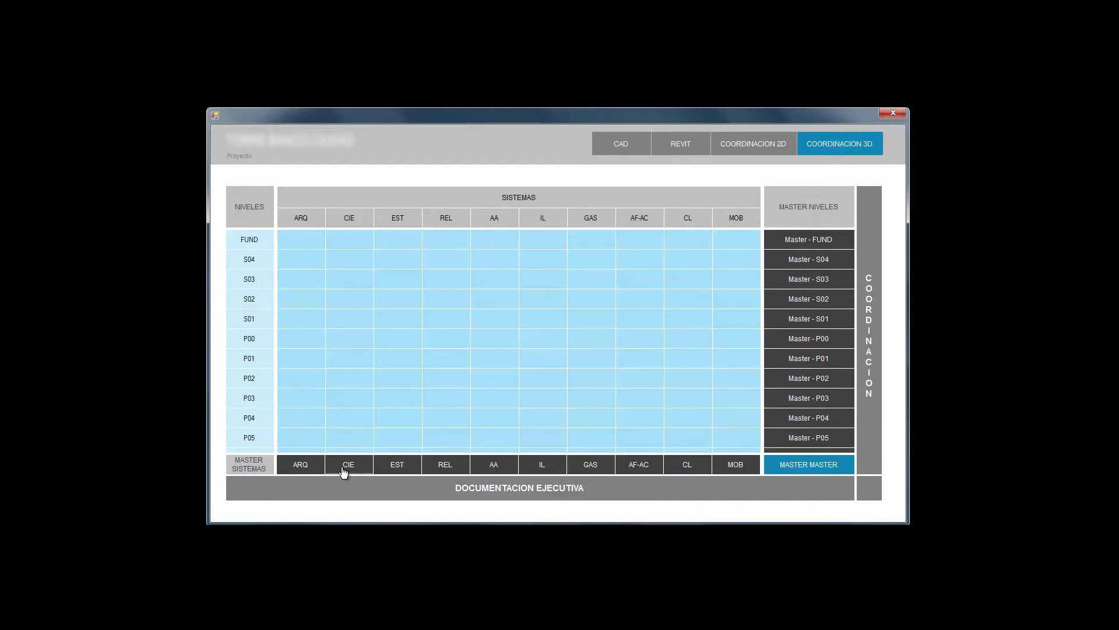
click(689, 466)
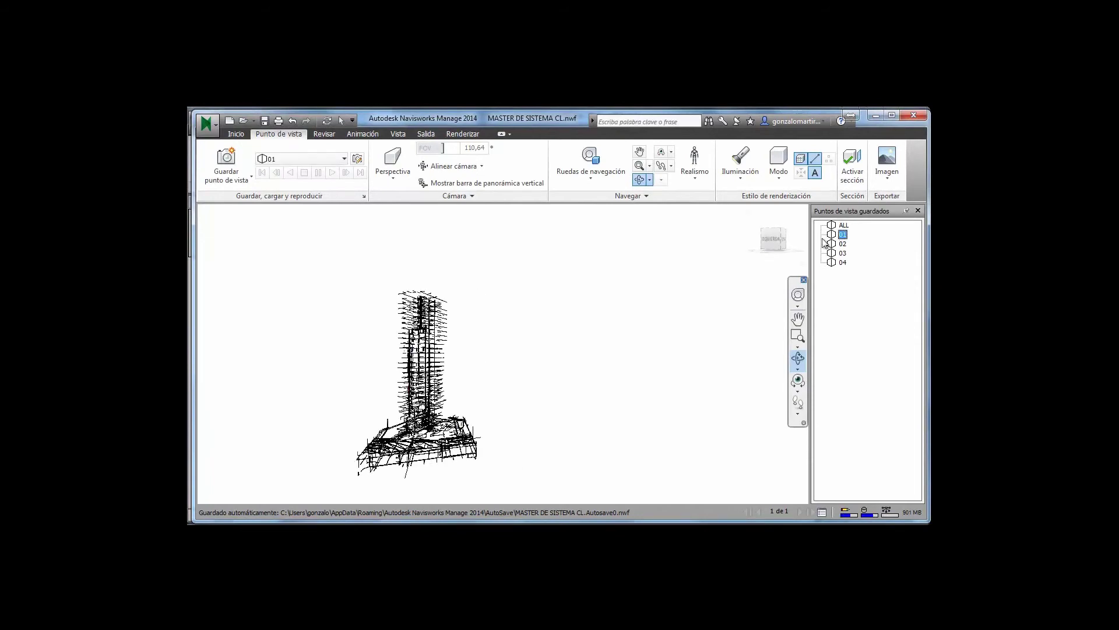
- Step through saved viewpoints 02 and 03, then return to viewpoint 01
click(840, 244)
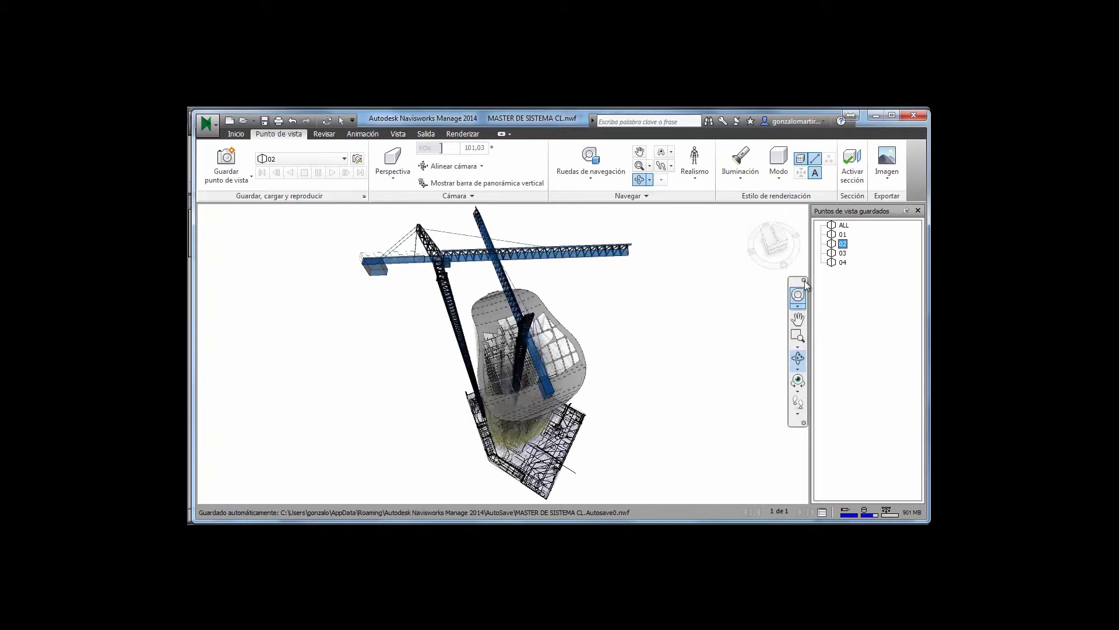
click(834, 254)
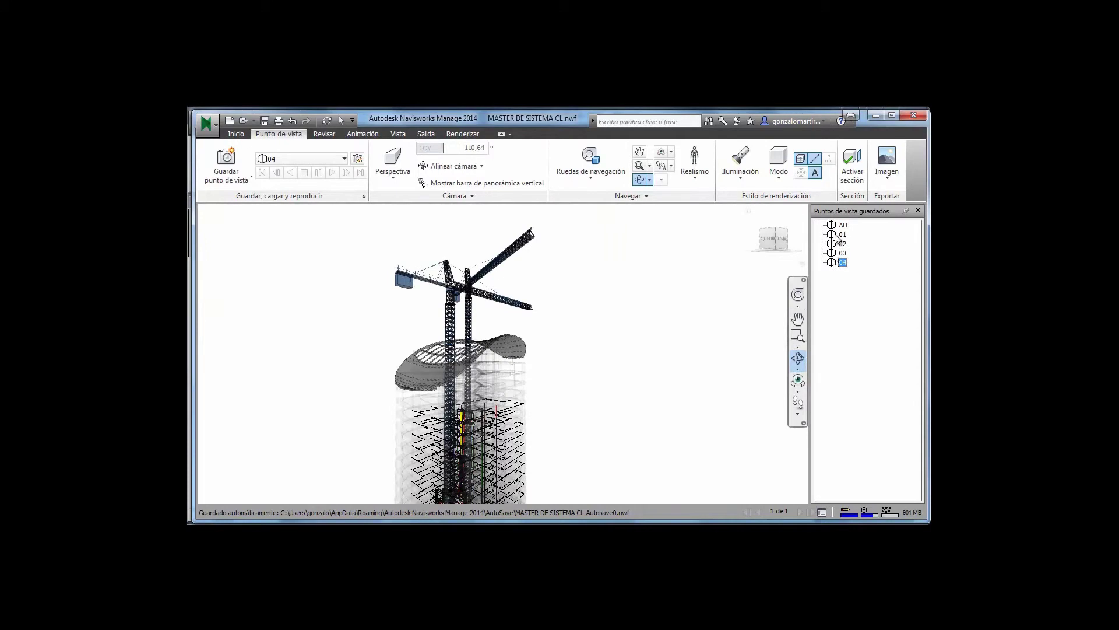
click(837, 235)
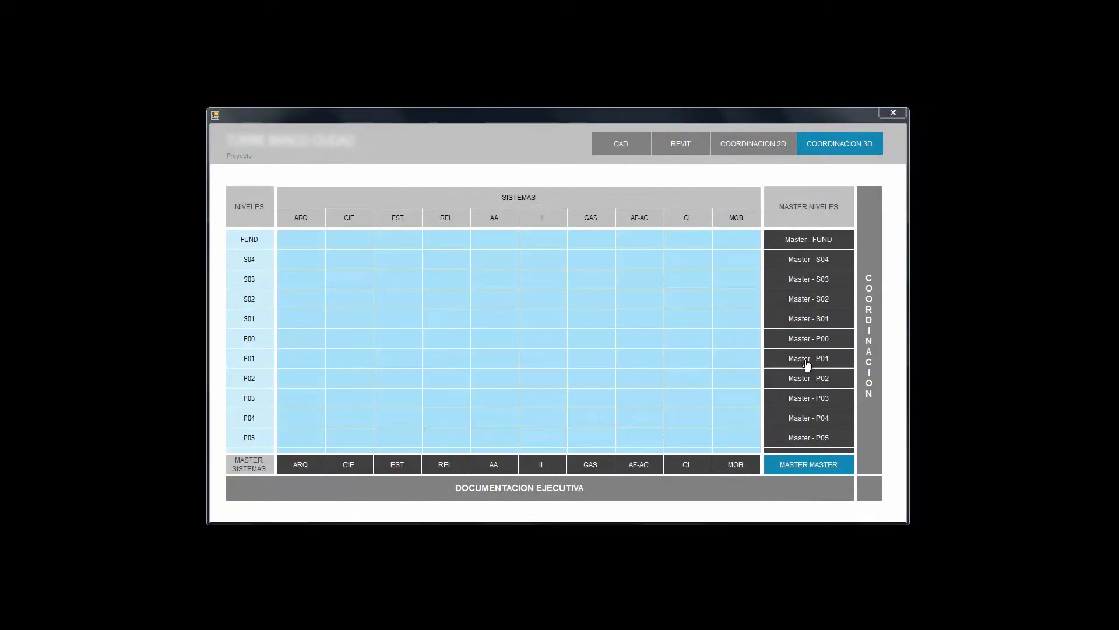
- Scroll the Niveles grid to P06 and open Master - P06 in Navisworks
click(892, 253)
scroll(835, 321, down, 3)
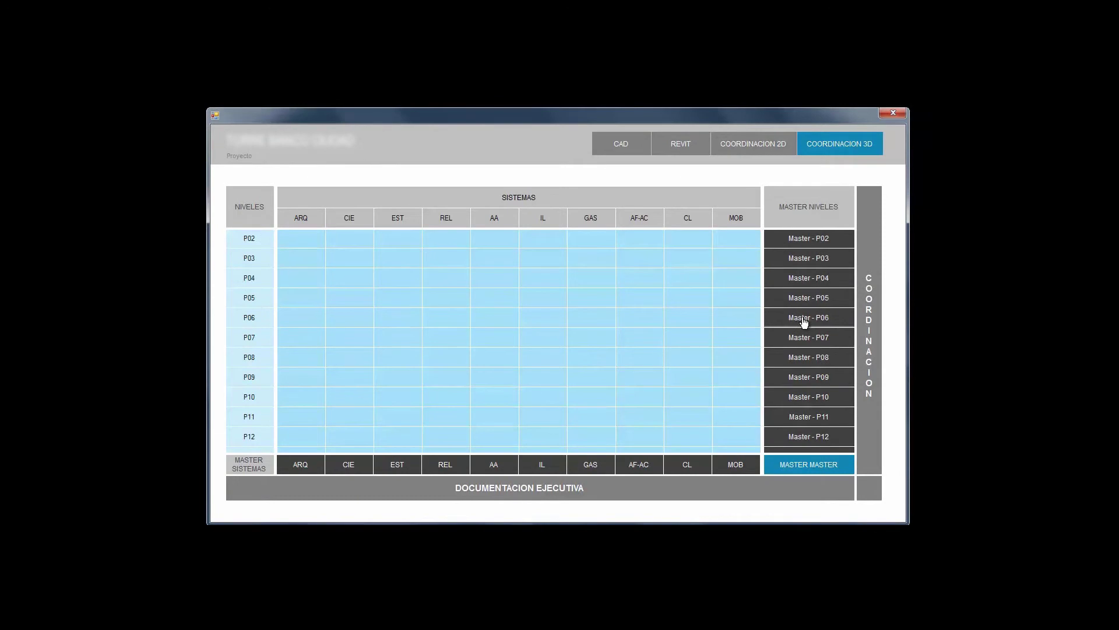
click(804, 321)
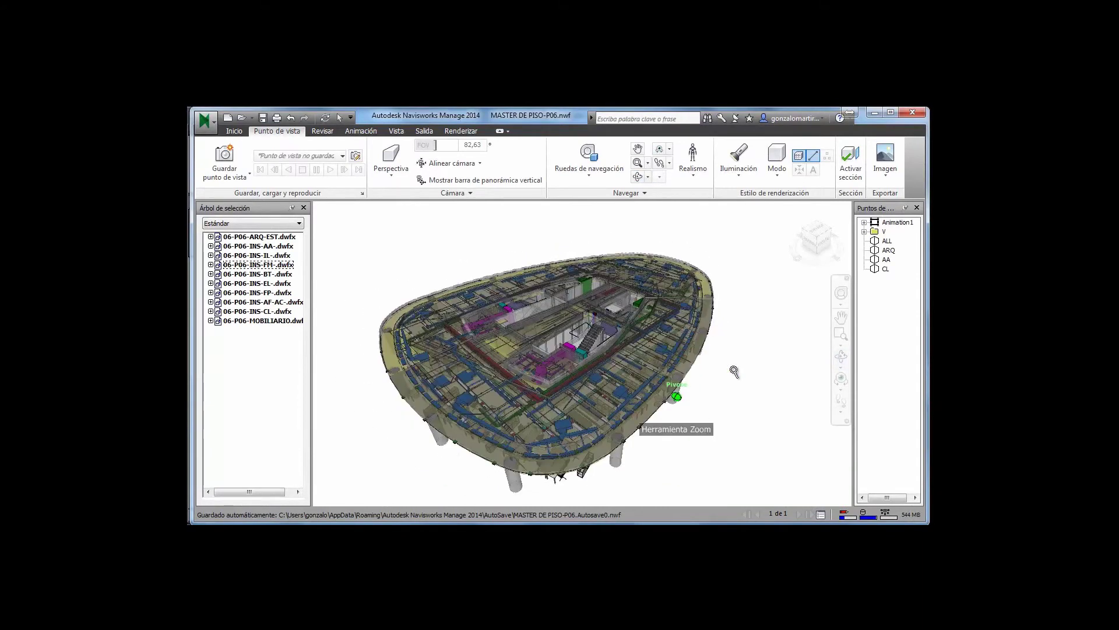
- Show the ARQ, AA and CL saved views, tilting the AA model flatter
click(889, 250)
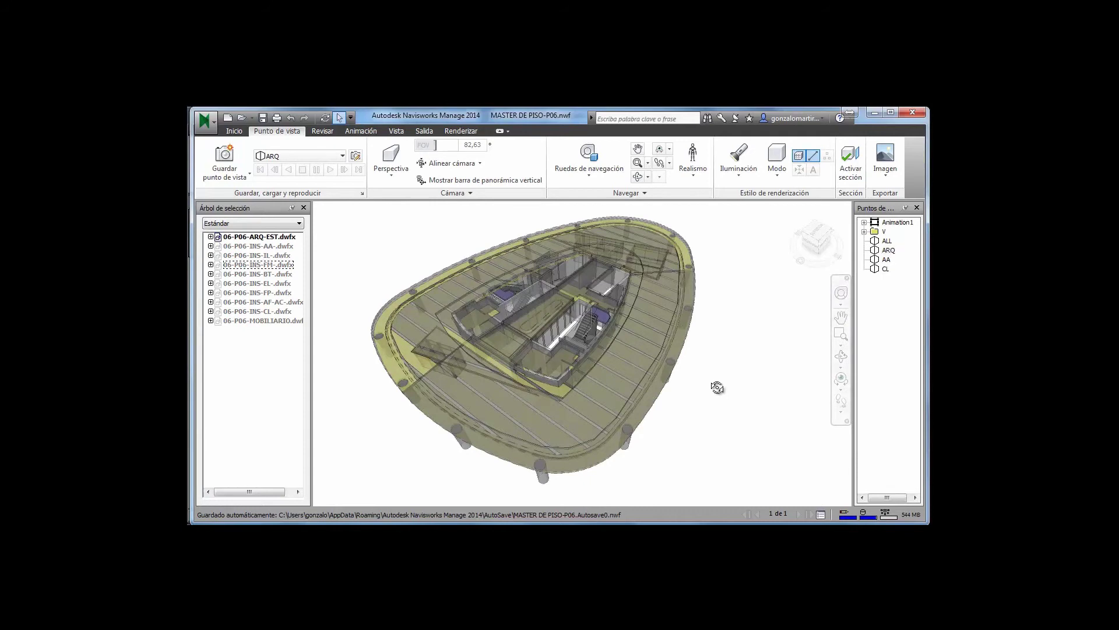
click(886, 260)
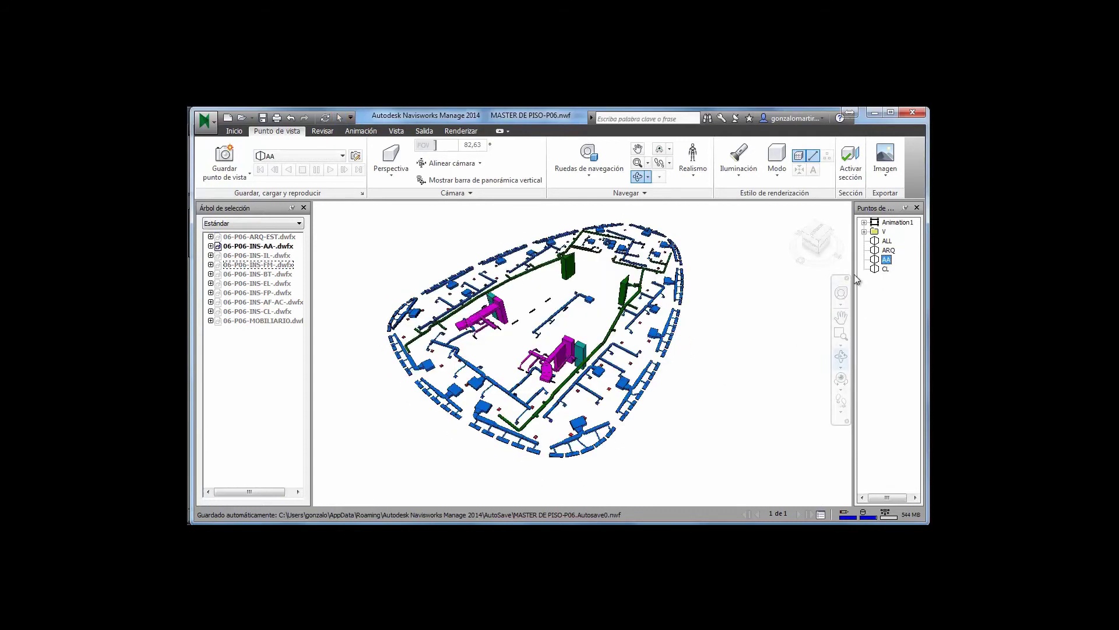
drag(712, 375, 702, 362)
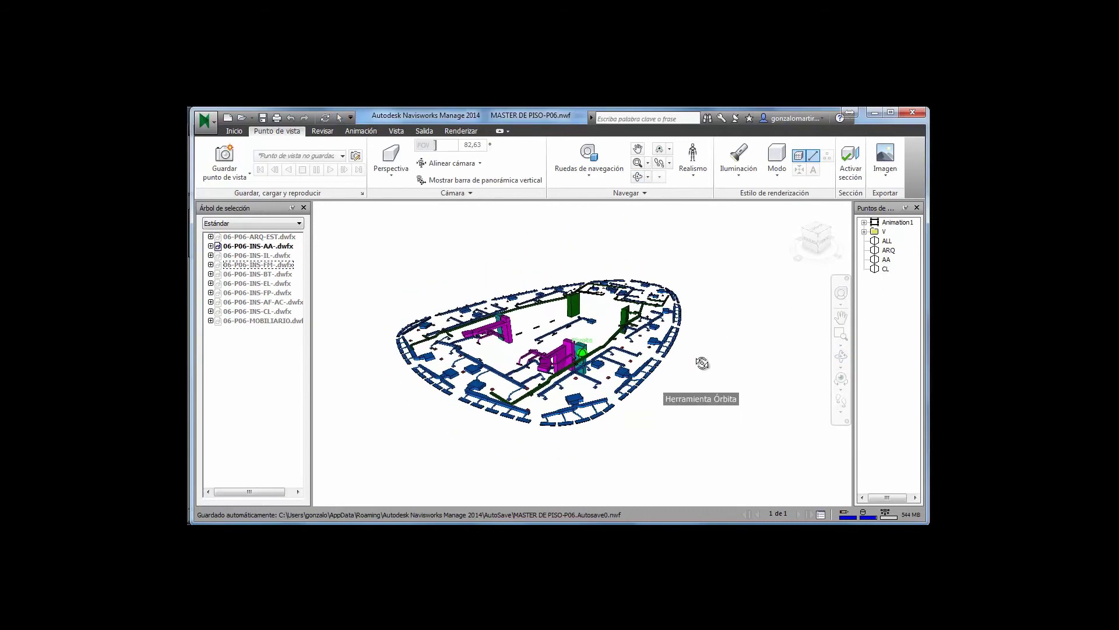
click(885, 268)
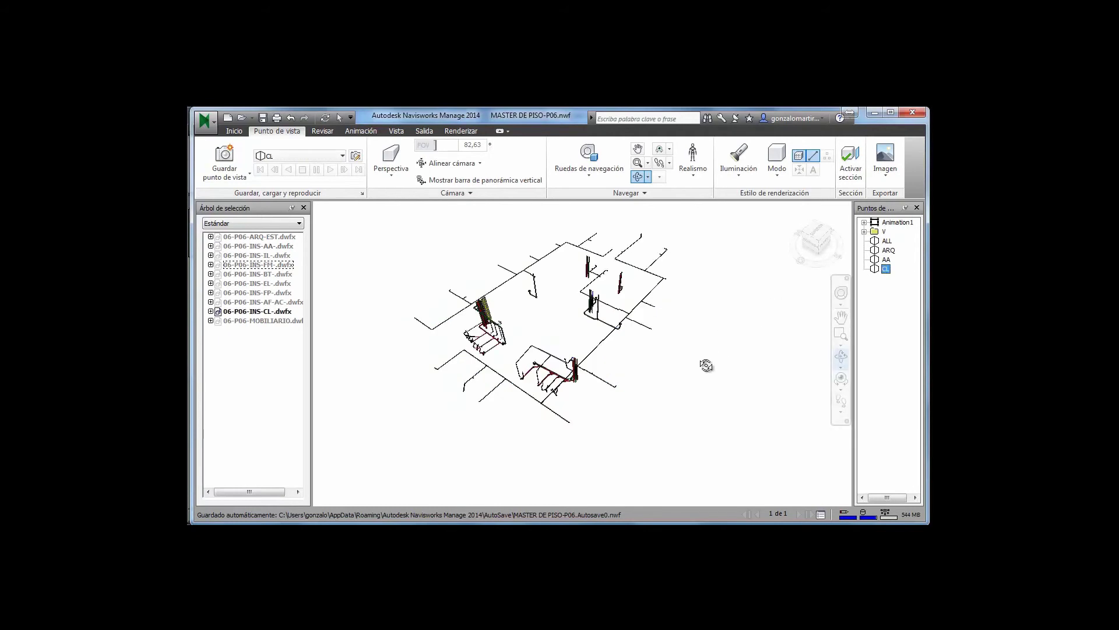
scroll(704, 353, up, 5)
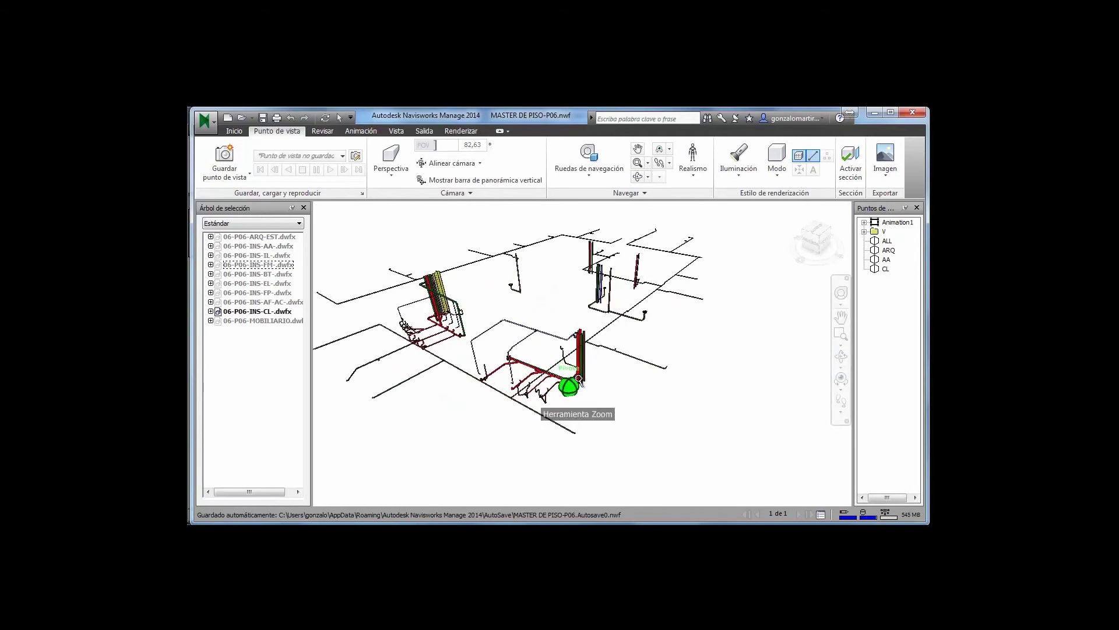
- Switch to the ALL saved view and orbit and zoom the full P06 model
click(841, 356)
click(887, 241)
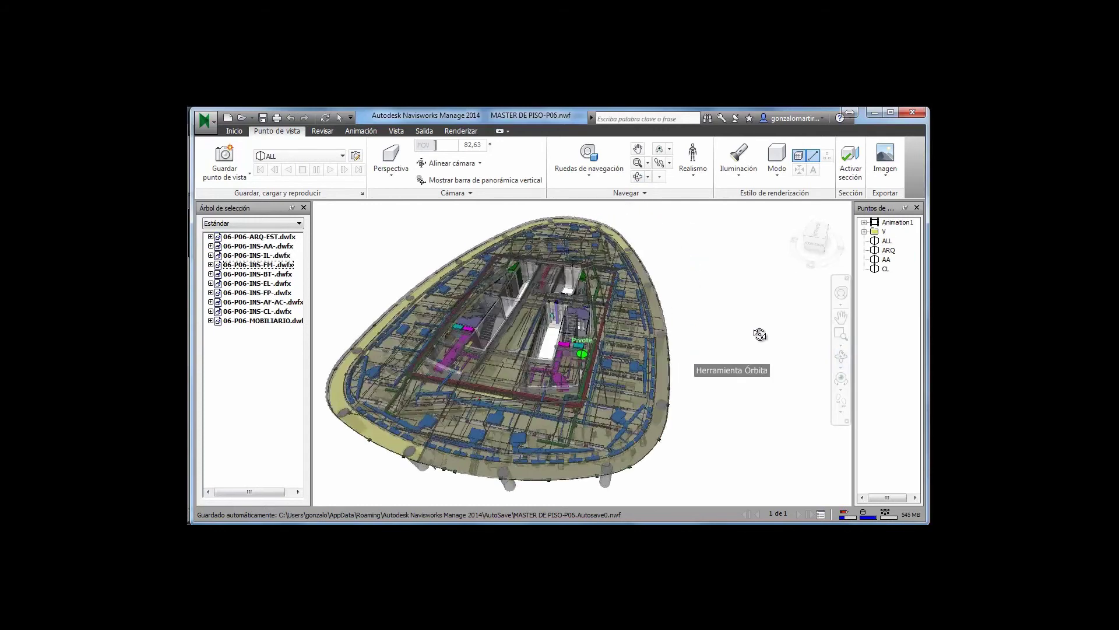
drag(760, 334, 669, 358)
scroll(704, 350, up, 3)
scroll(690, 344, down, 2)
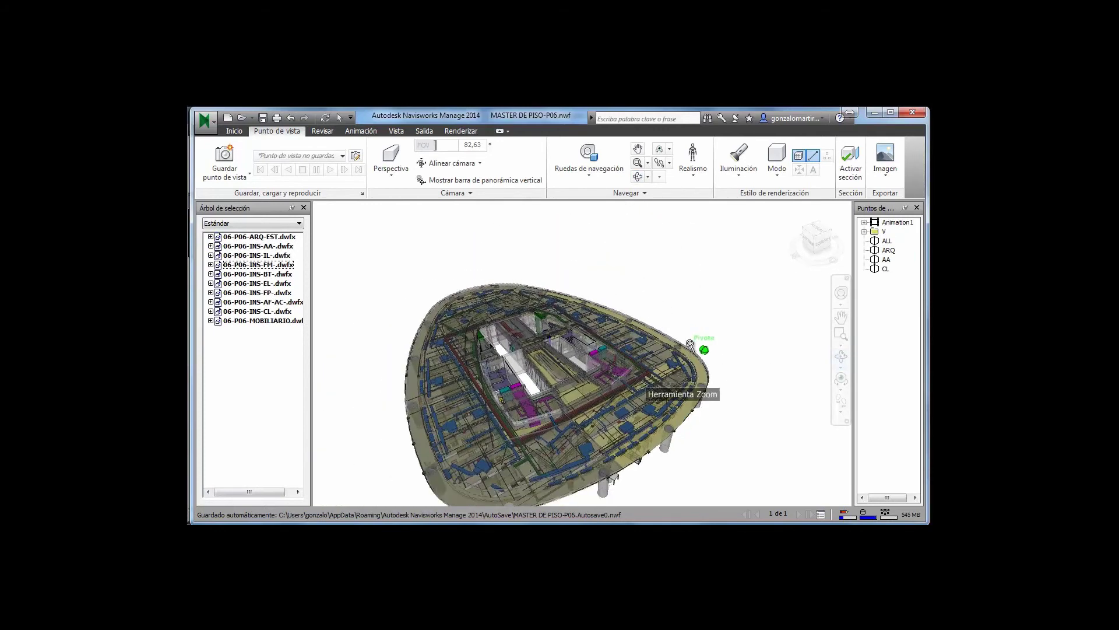
drag(844, 437, 729, 420)
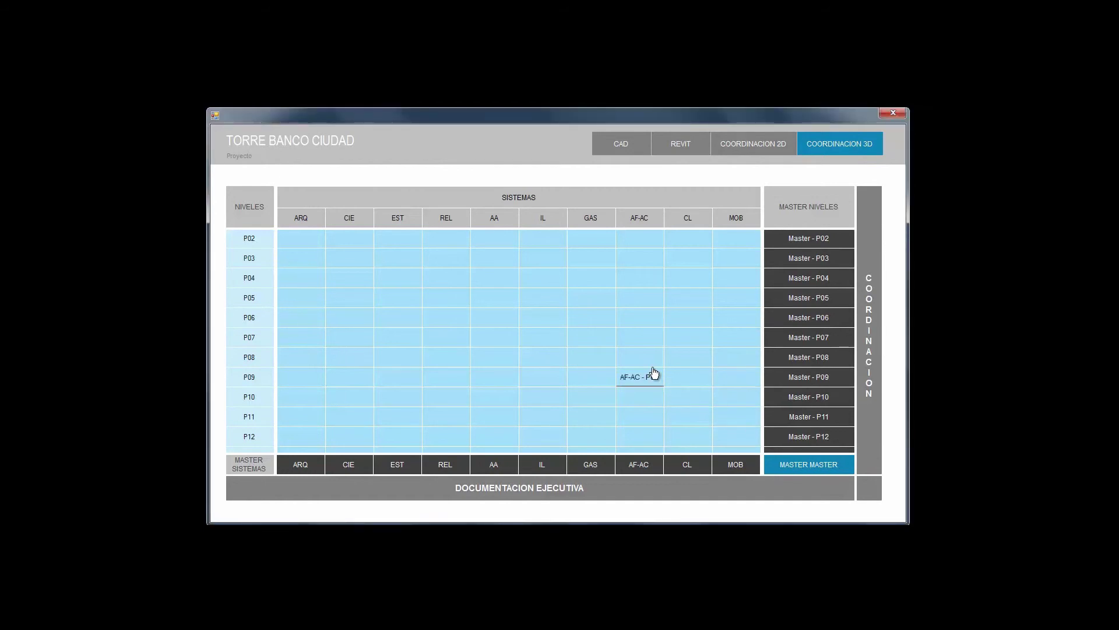
- Launch Caputo-Banco Macro-Master master.nwf from the MASTER MASTER cell
click(653, 373)
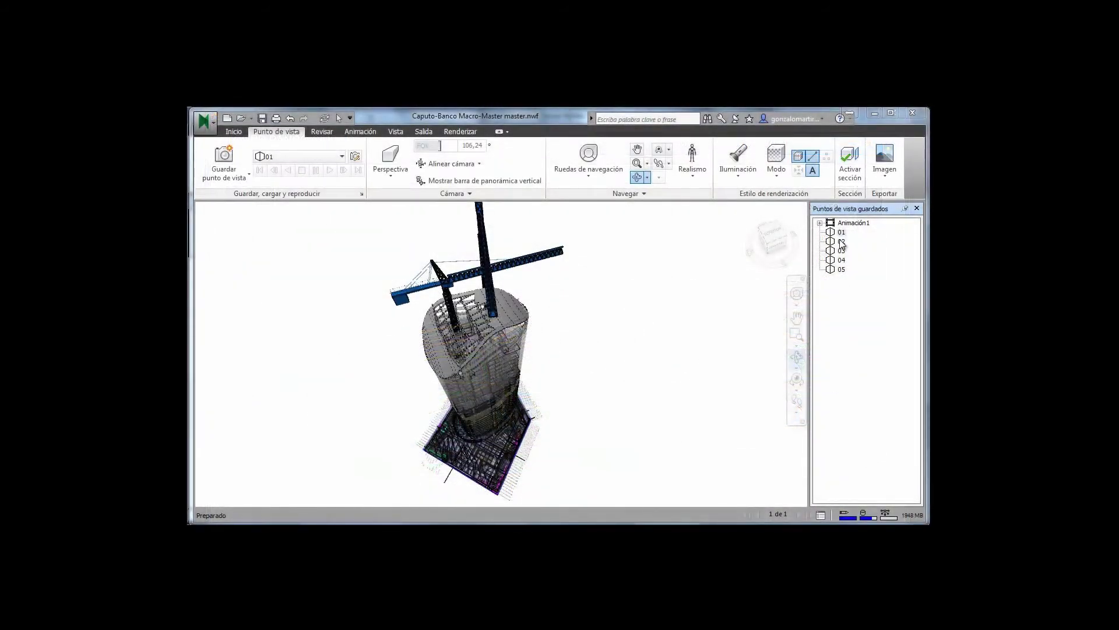
- Step through saved viewpoints 02, 04 and 05, from looking up the tower to inside a floor
click(842, 241)
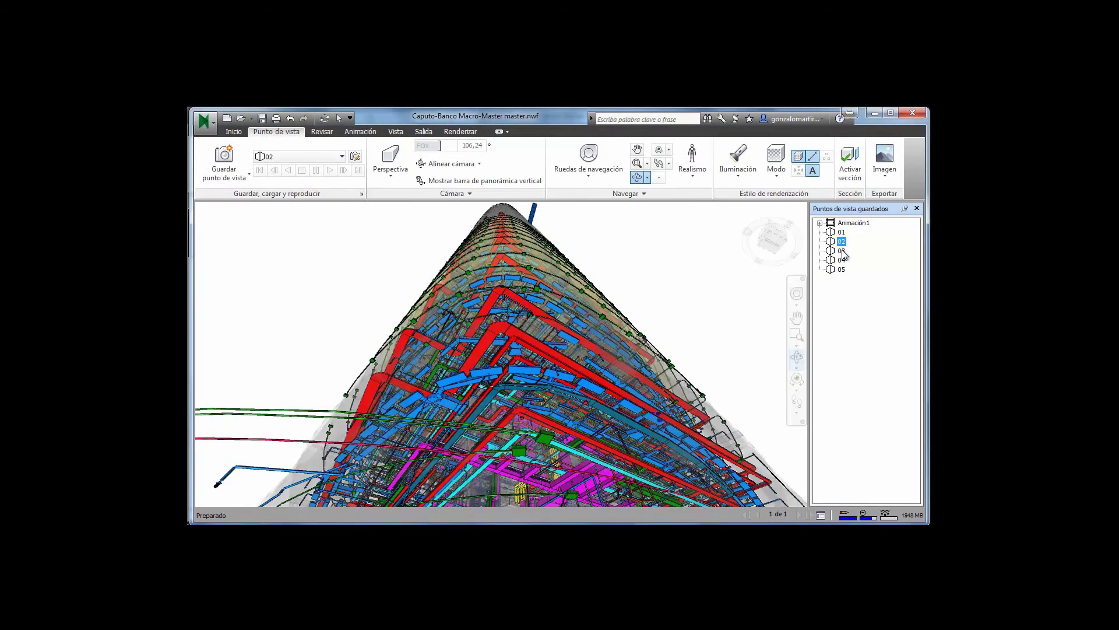
click(841, 251)
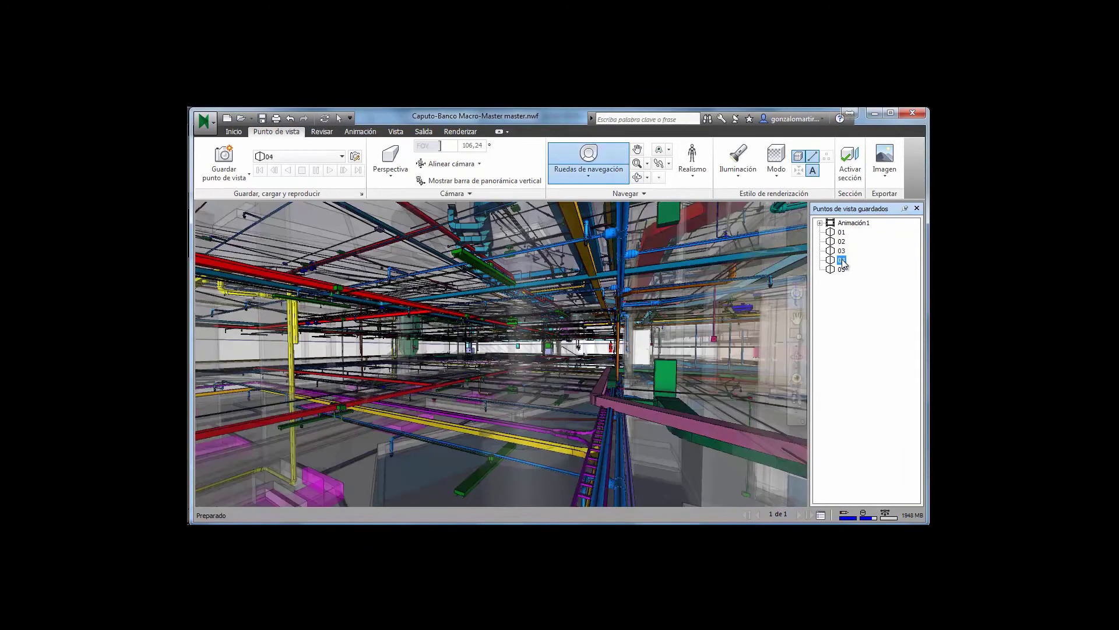
click(842, 269)
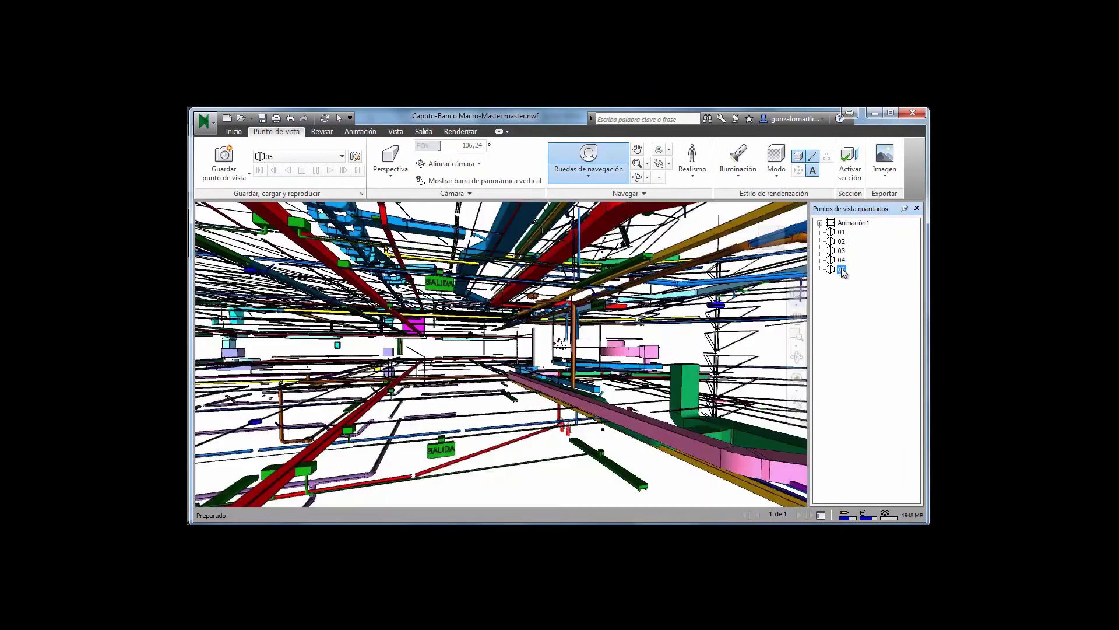
- Walk forward beneath the ceiling services, then return to viewpoint 01 and orbit the tower
click(798, 386)
click(758, 403)
drag(589, 396, 548, 357)
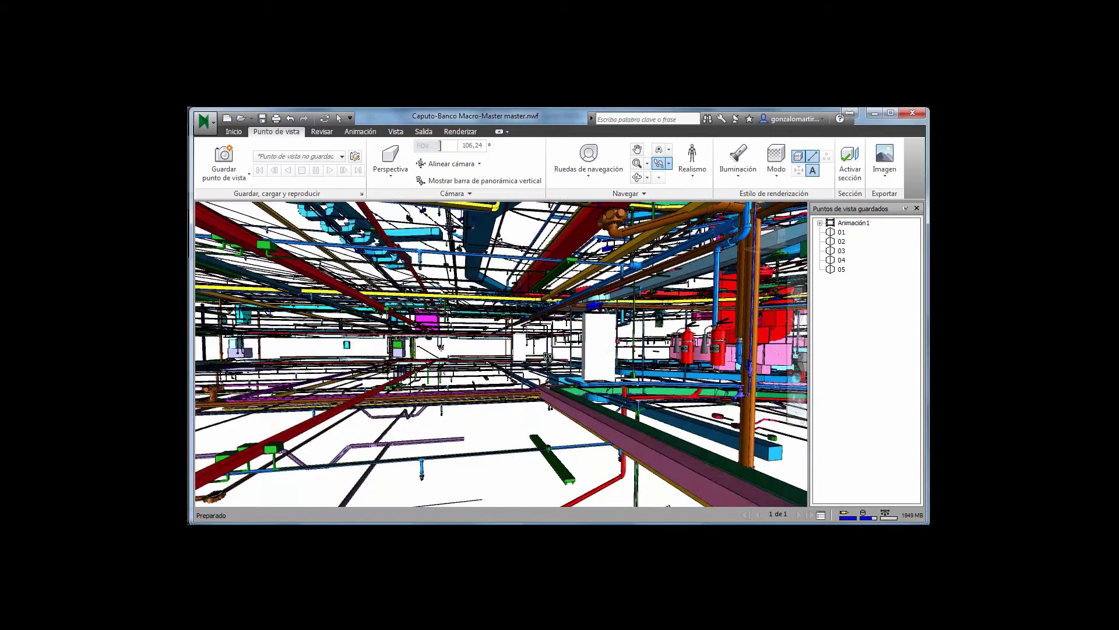
click(841, 232)
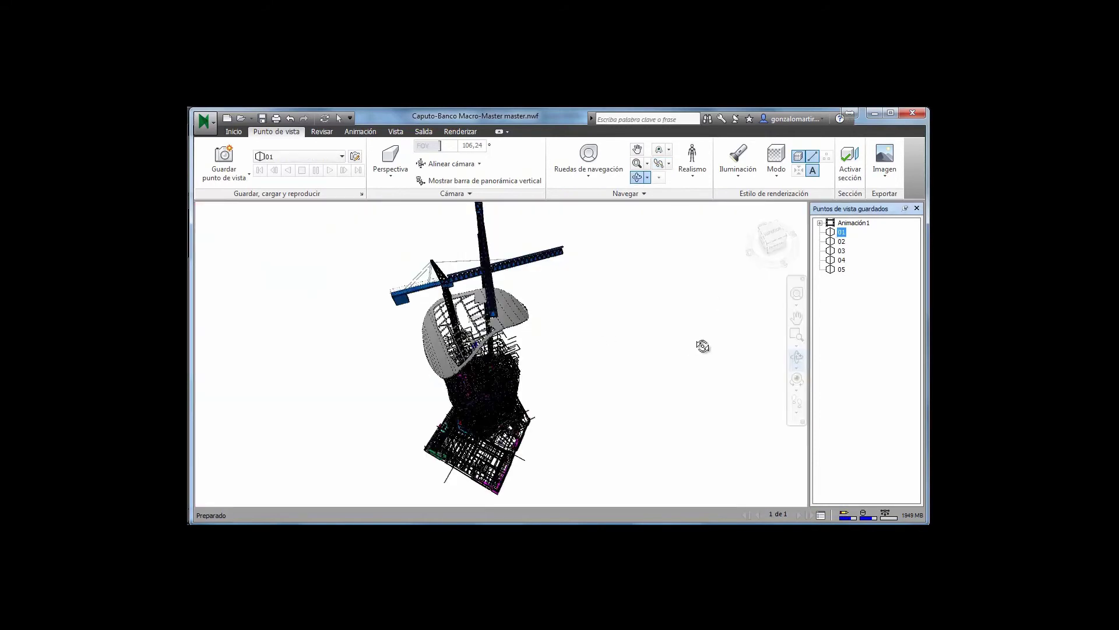
mouse_move(568, 375)
mouse_down()
mouse_move(558, 375)
mouse_move(564, 362)
mouse_up()
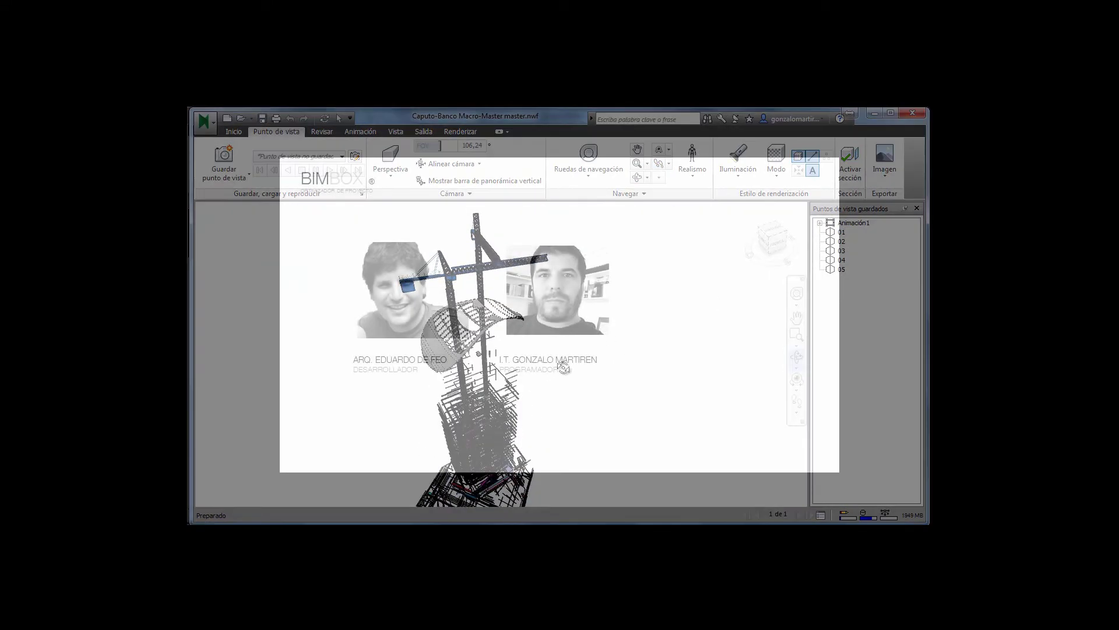